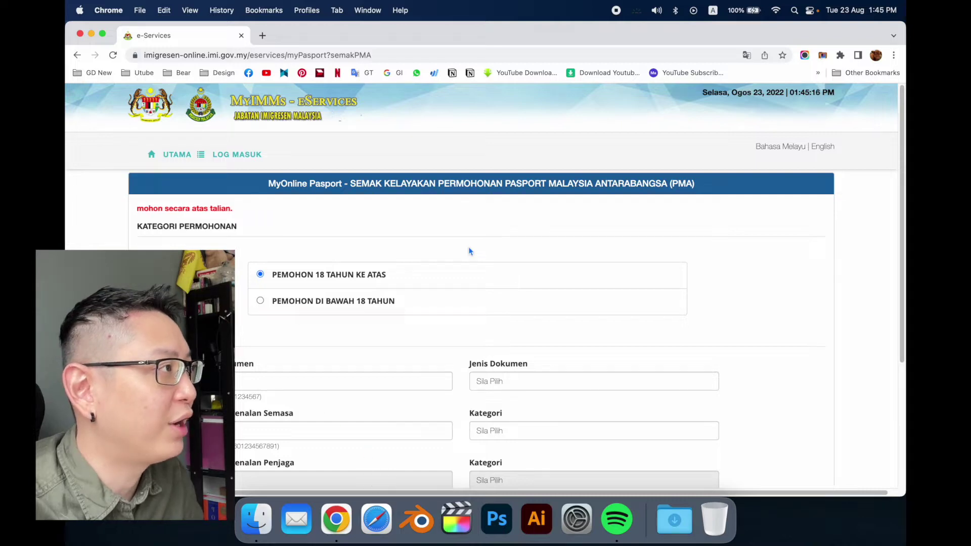
Step: Start entering the passport document number in the 18-and-above eligibility check form
click(331, 382)
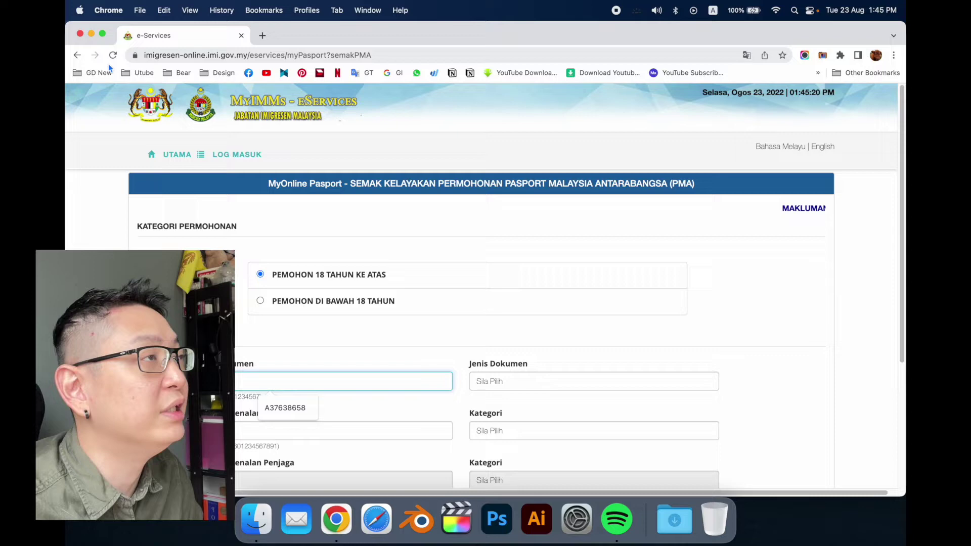
Step: Return to the eServices main page and reopen the passport application eligibility check
click(78, 55)
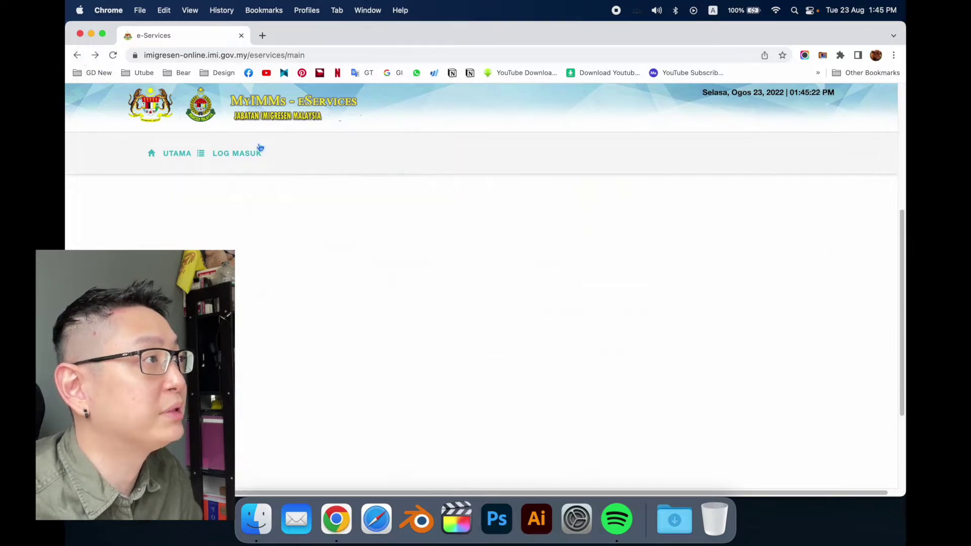
scroll(671, 359, up, 5)
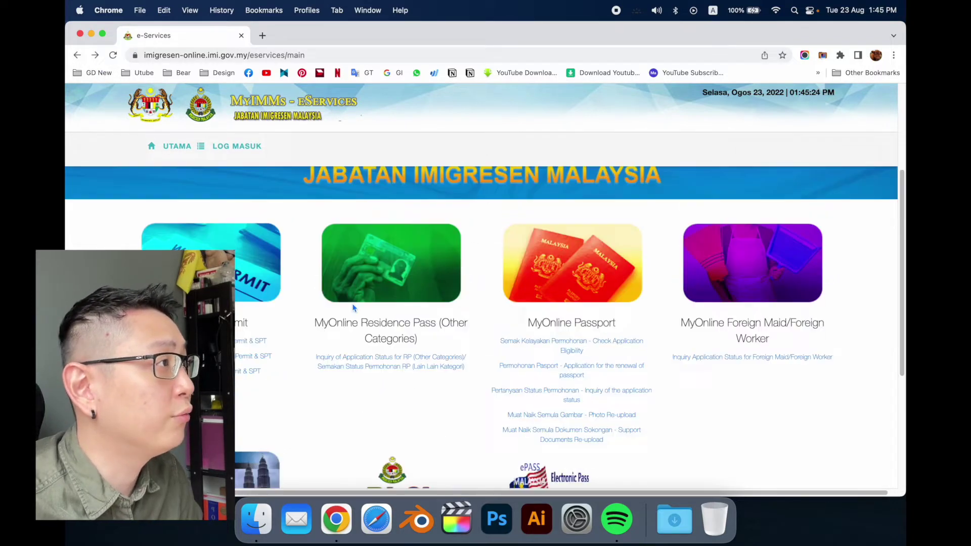
scroll(557, 374, down, 2)
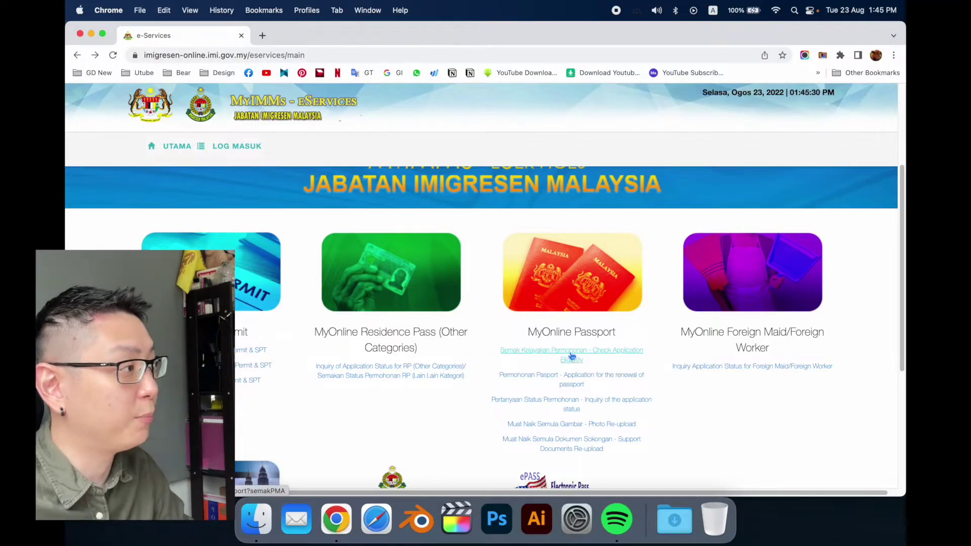
click(585, 354)
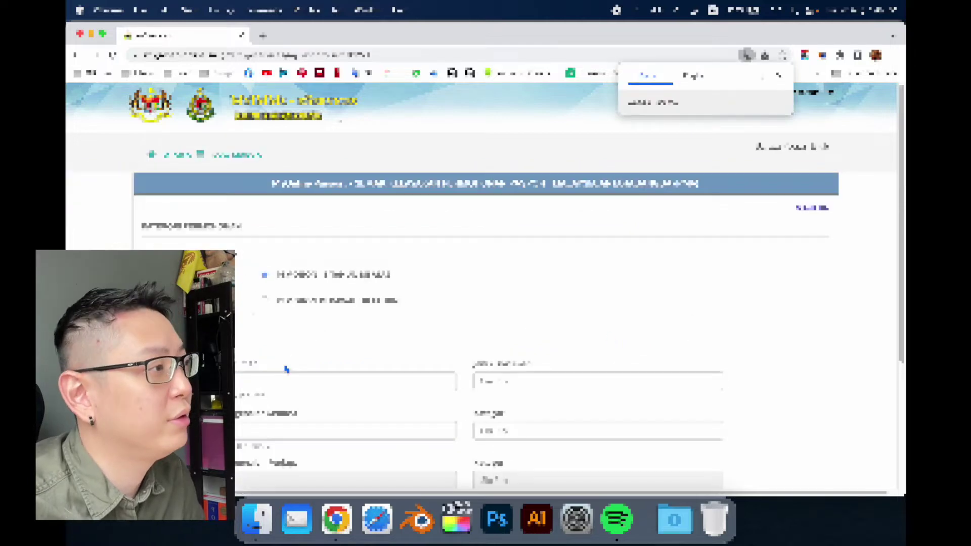
Step: Autofill the saved document and identity card numbers and submit the eligibility check
click(283, 379)
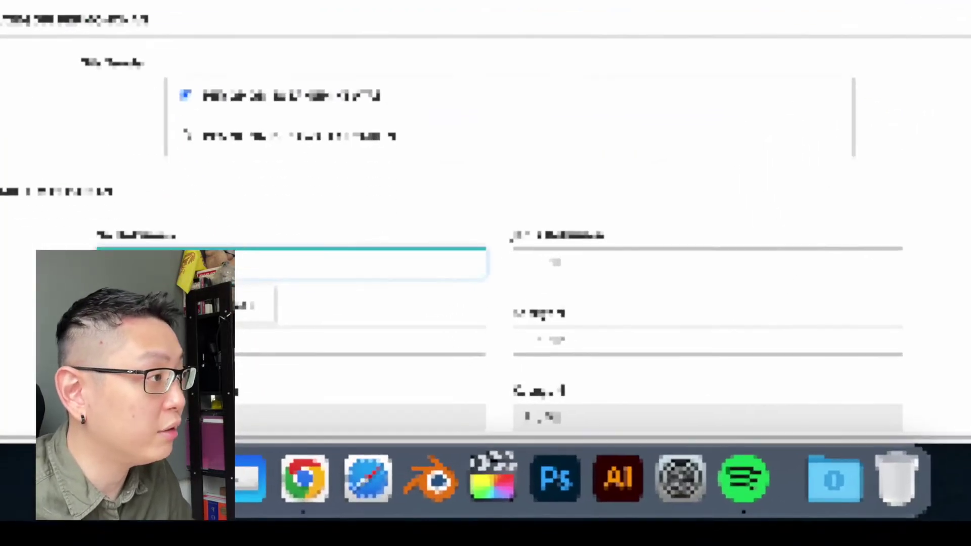
click(245, 317)
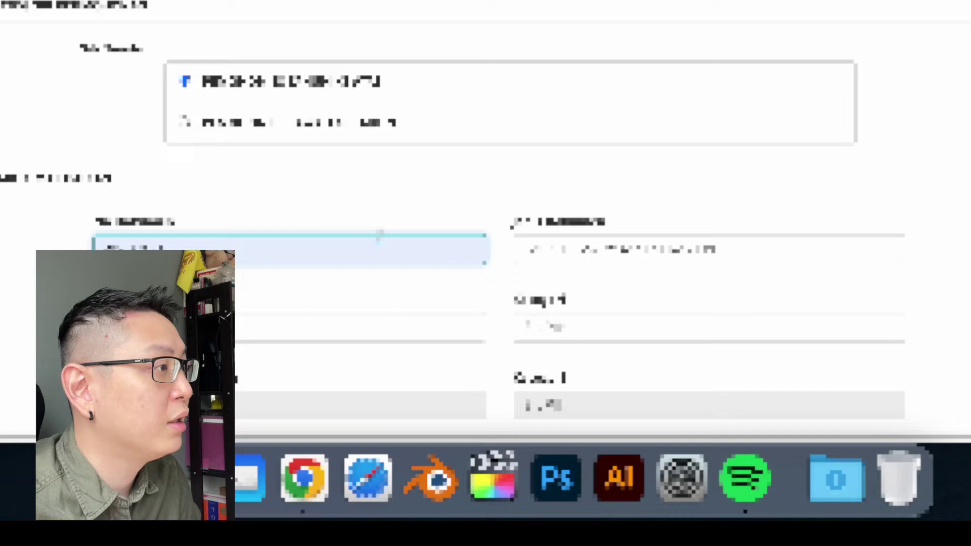
scroll(379, 231, down, 3)
key(Tab)
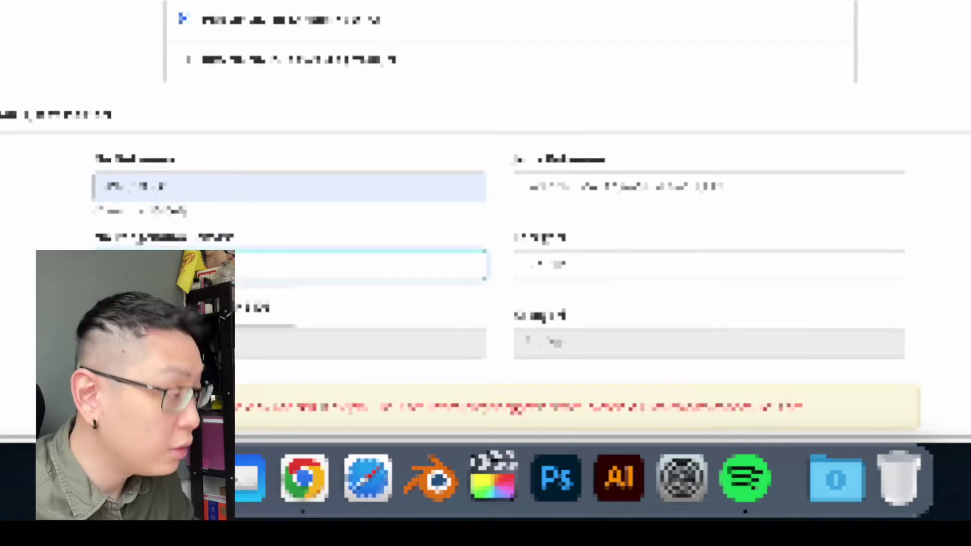
click(235, 314)
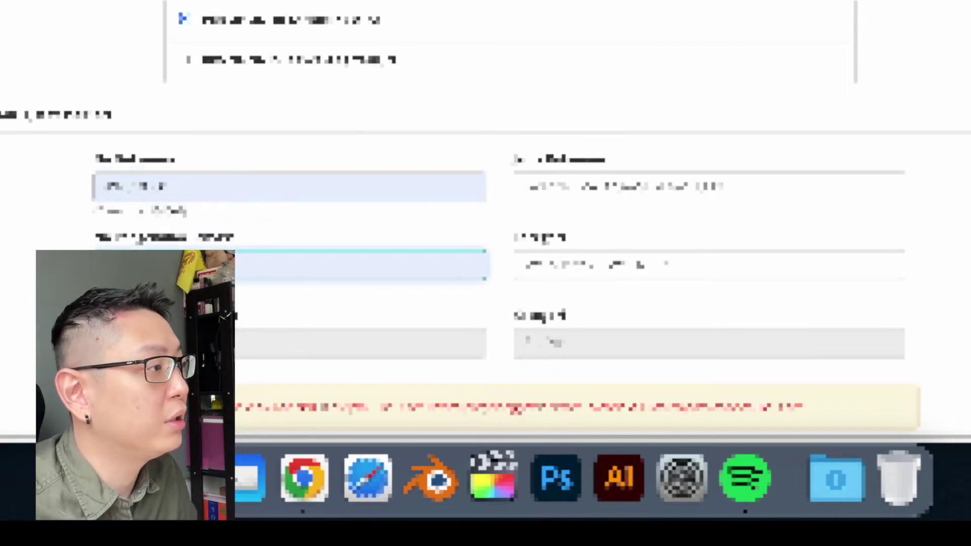
scroll(430, 261, down, 5)
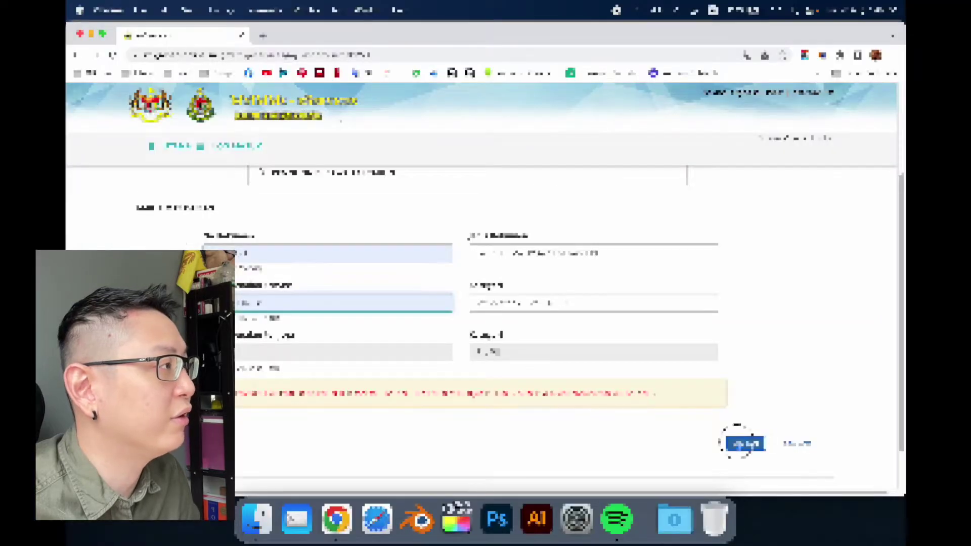
click(745, 443)
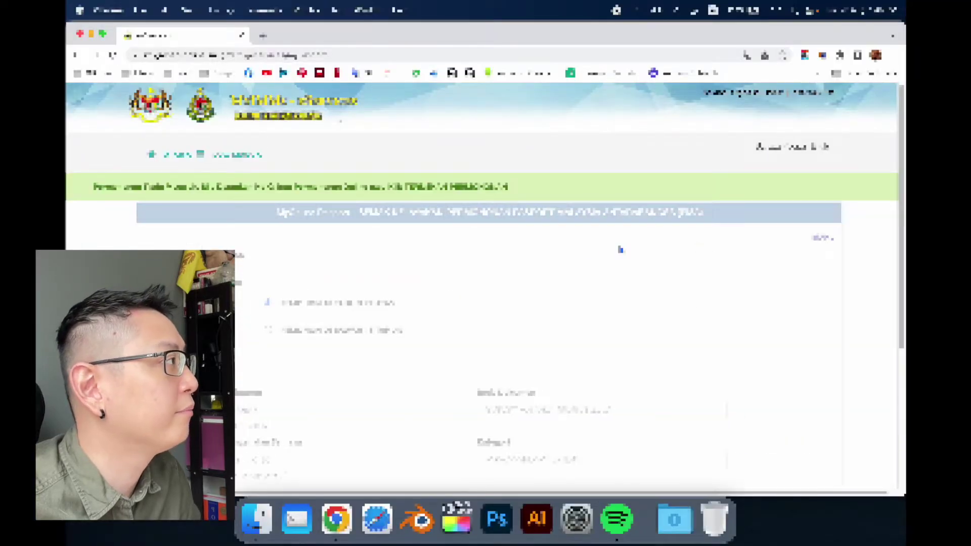
scroll(455, 248, down, 3)
scroll(405, 243, up, 3)
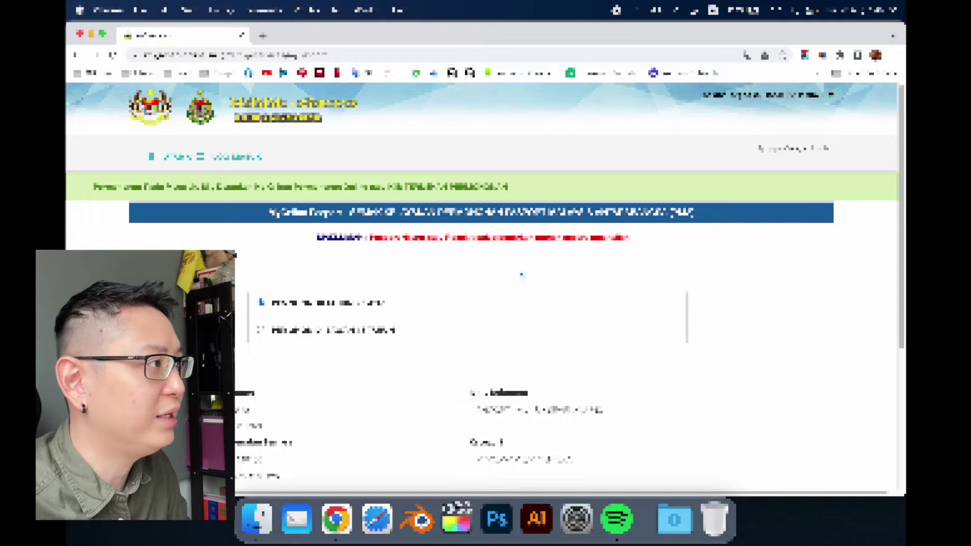
Step: Continue to the renewal details, pick KUALA LUMPUR (JALAN DUTA) as the office, and submit
scroll(521, 275, down, 5)
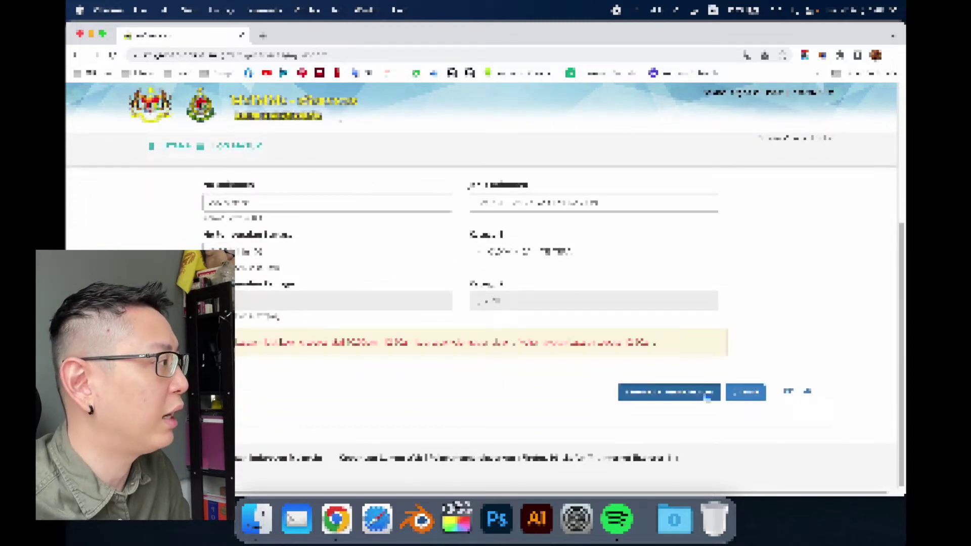
click(702, 397)
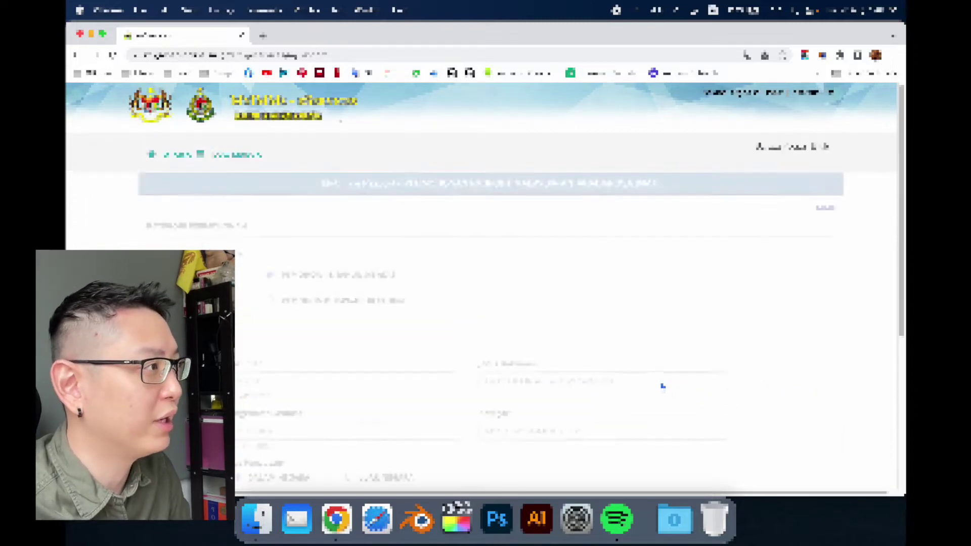
scroll(397, 308, down, 3)
scroll(397, 304, down, 2)
scroll(397, 304, down, 3)
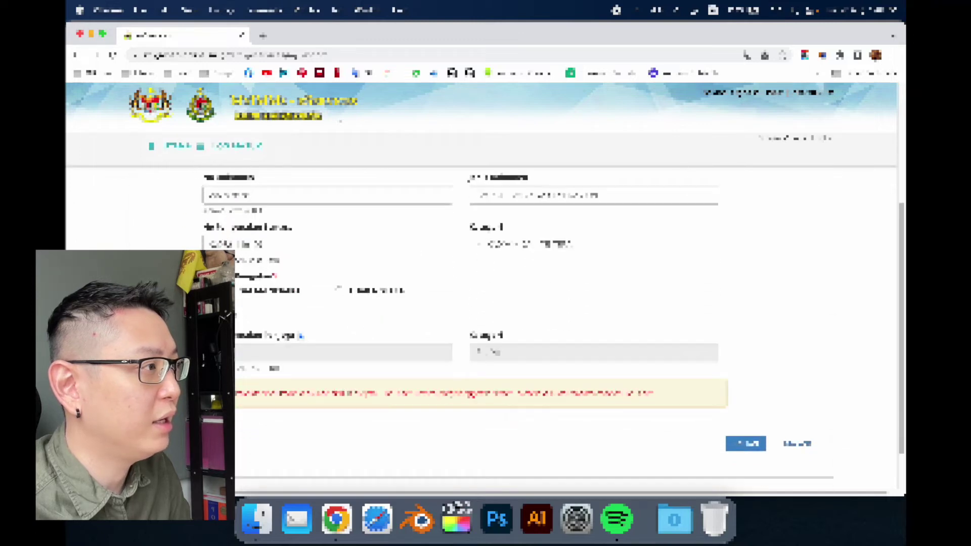
click(287, 317)
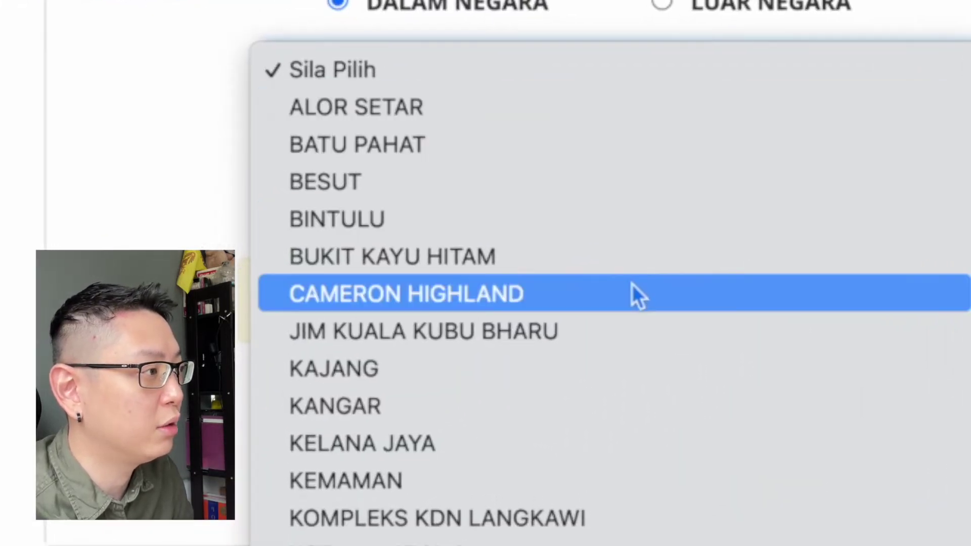
scroll(632, 285, down, 5)
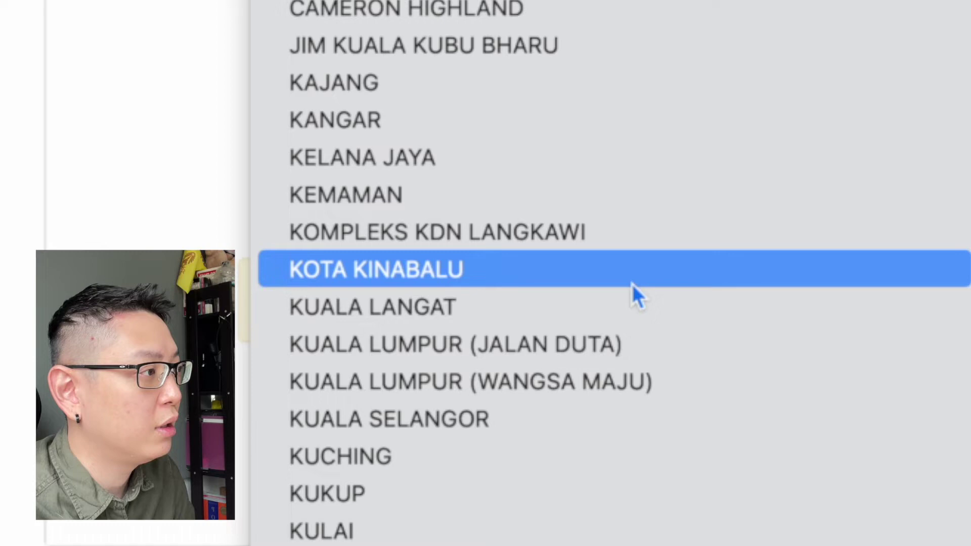
scroll(631, 282, down, 2)
click(626, 241)
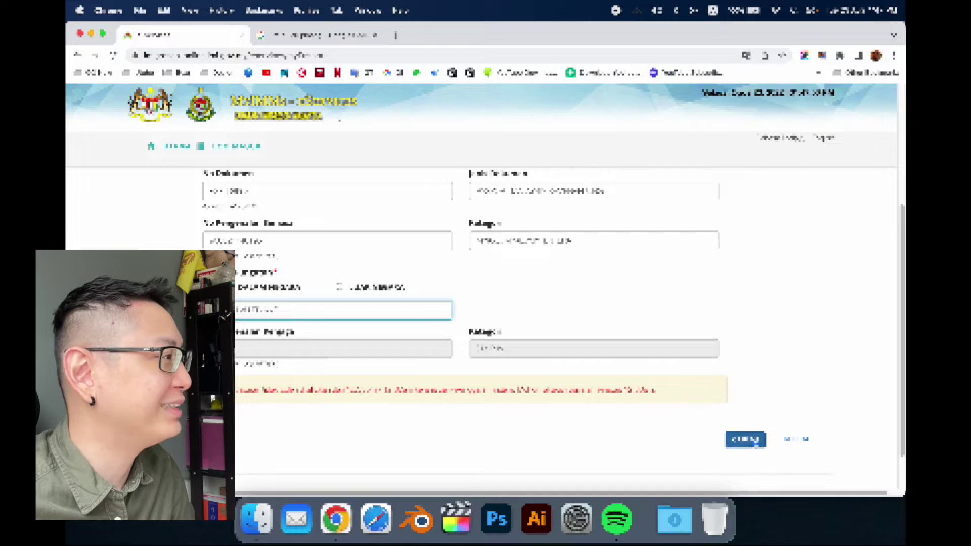
click(745, 439)
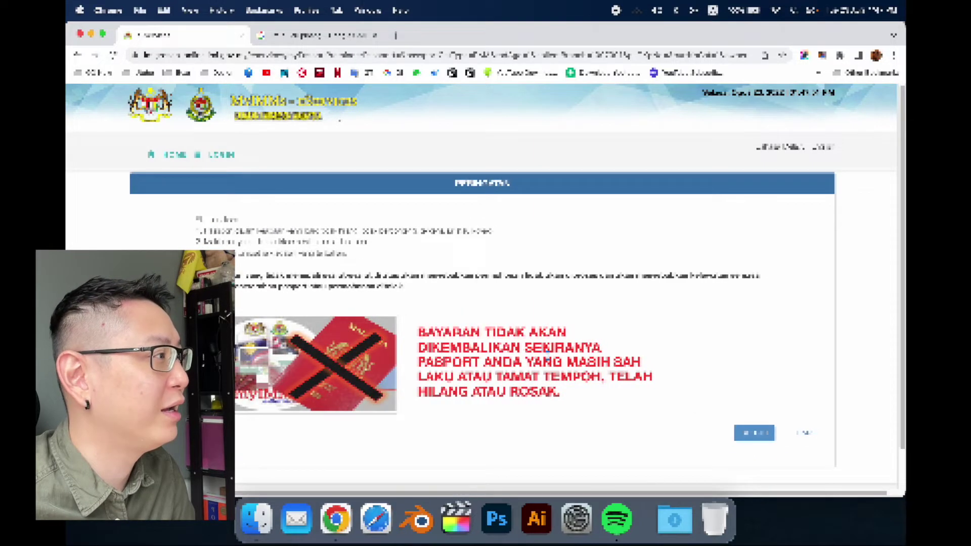
Step: Scroll through the passport photo specification samples and capture a screenshot of them
scroll(618, 324, down, 10)
scroll(617, 324, down, 1)
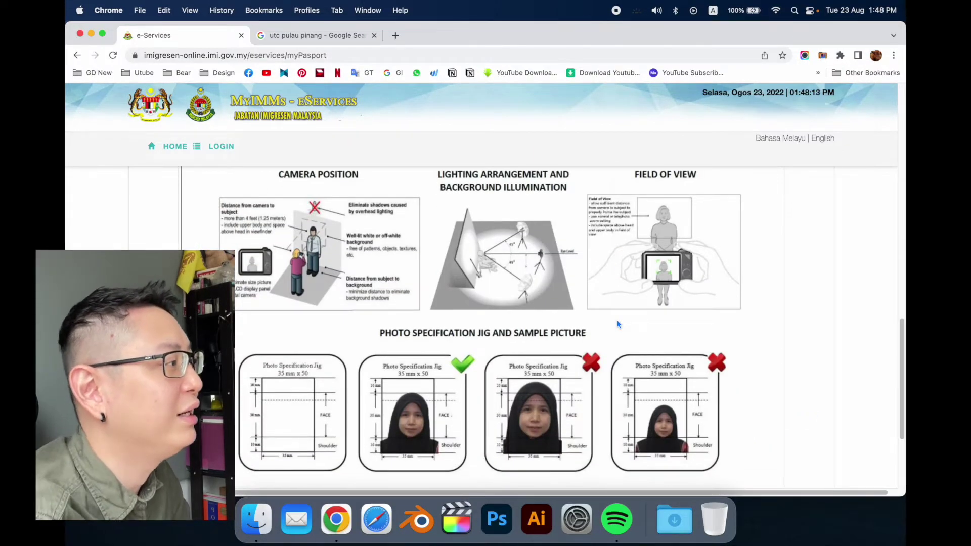
scroll(618, 323, down, 4)
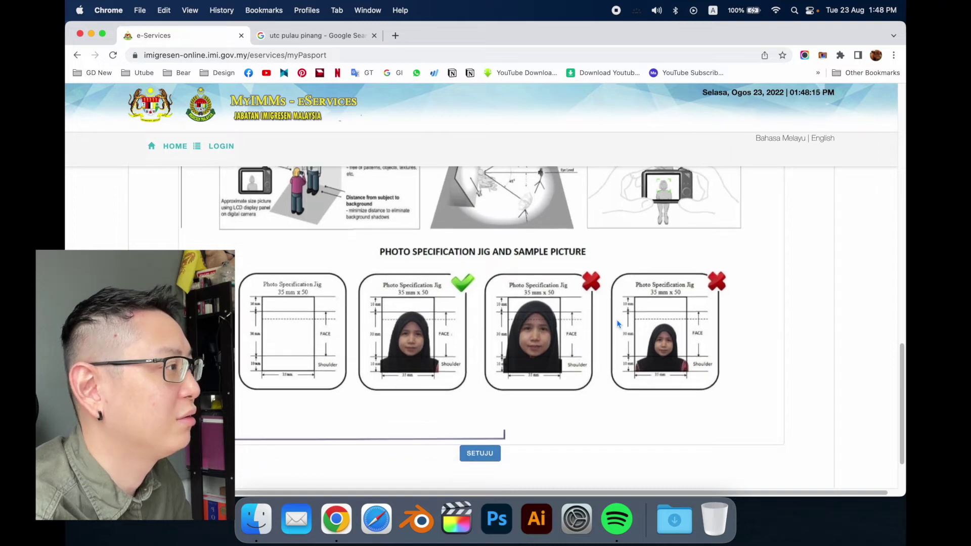
scroll(617, 323, down, 1)
scroll(617, 324, down, 2)
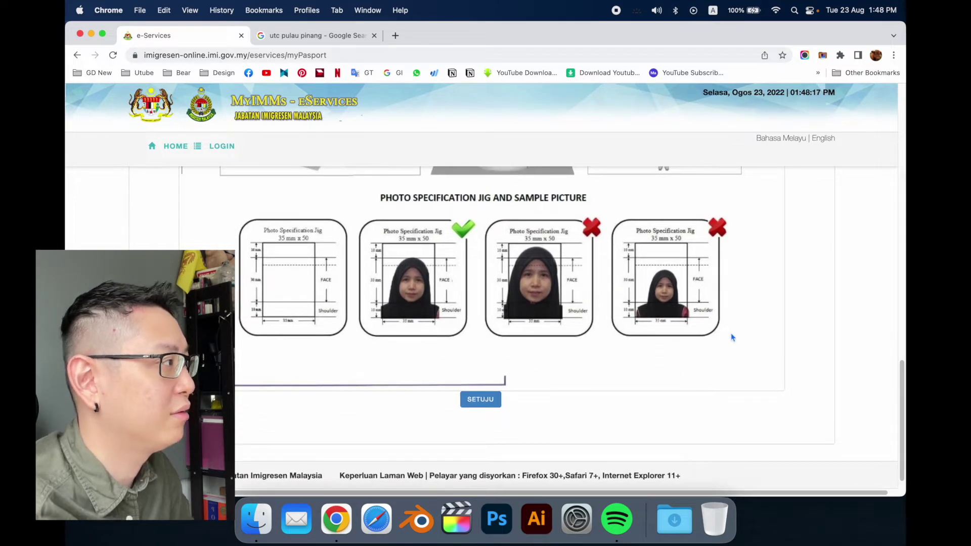
scroll(742, 333, up, 1)
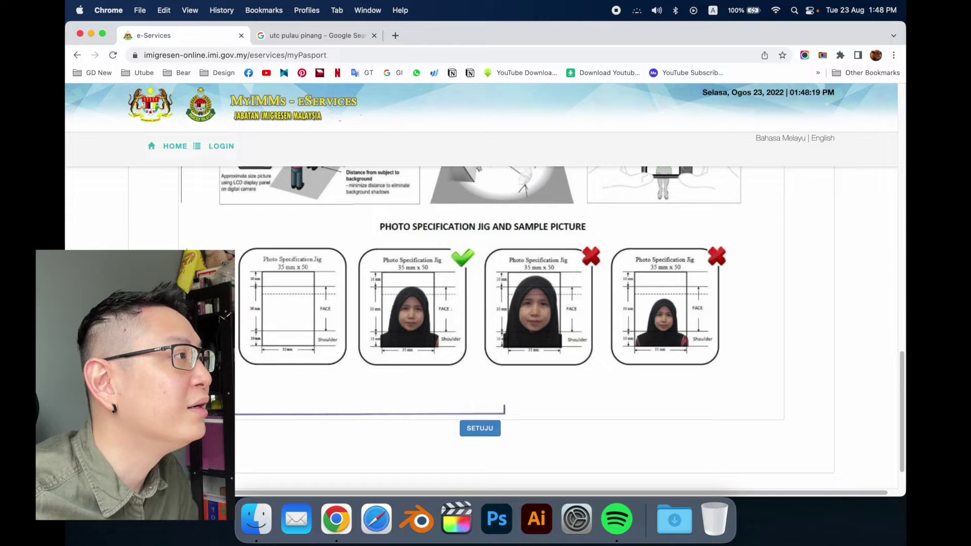
drag(213, 212, 762, 394)
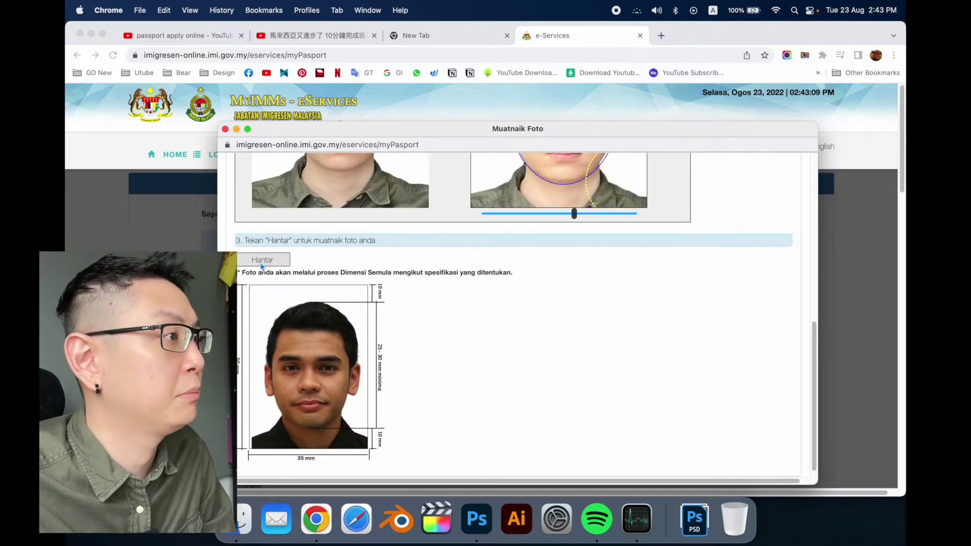
Step: Darken the portrait slightly with the slider, then review FOTO CROP and the print-ready passport photo
scroll(573, 283, up, 2)
drag(569, 268, 561, 270)
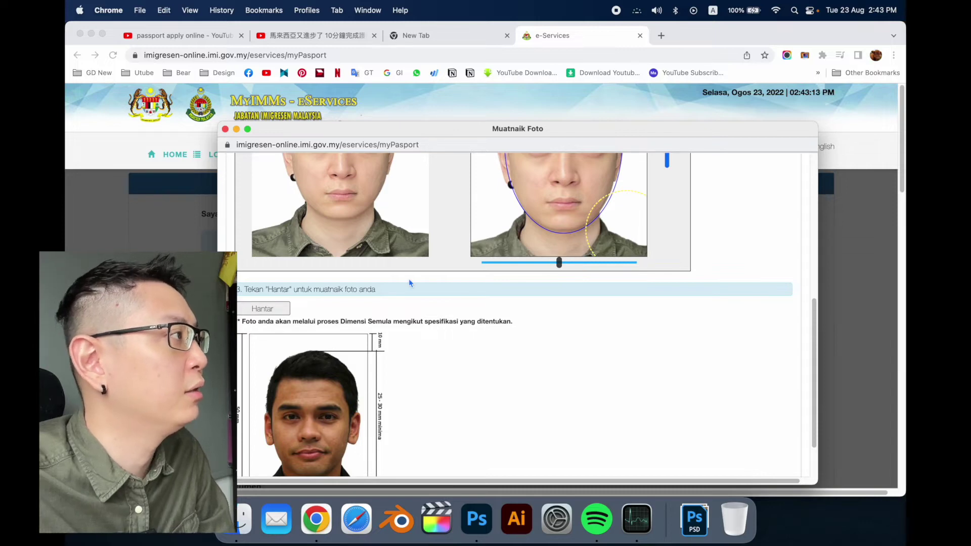
scroll(409, 282, up, 10)
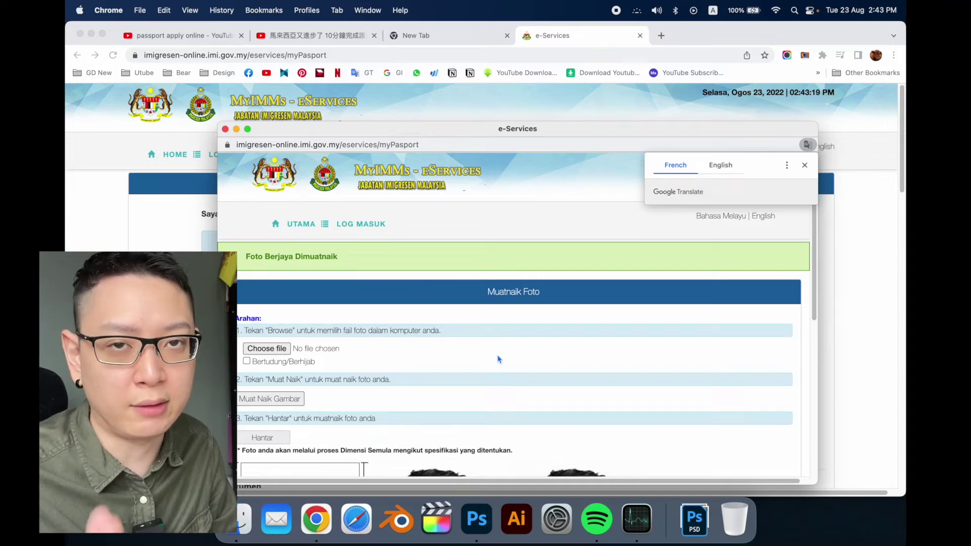
scroll(497, 358, down, 5)
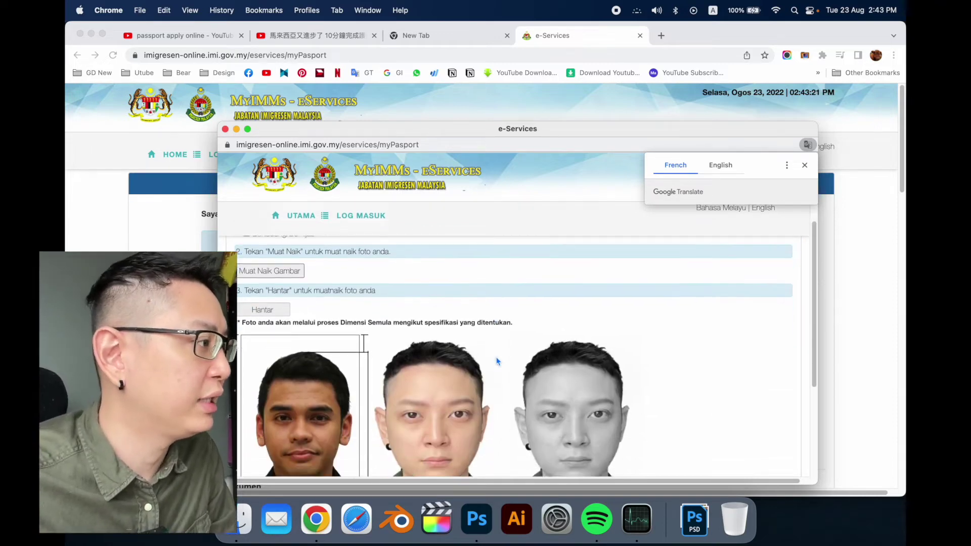
scroll(497, 361, down, 5)
scroll(497, 361, up, 2)
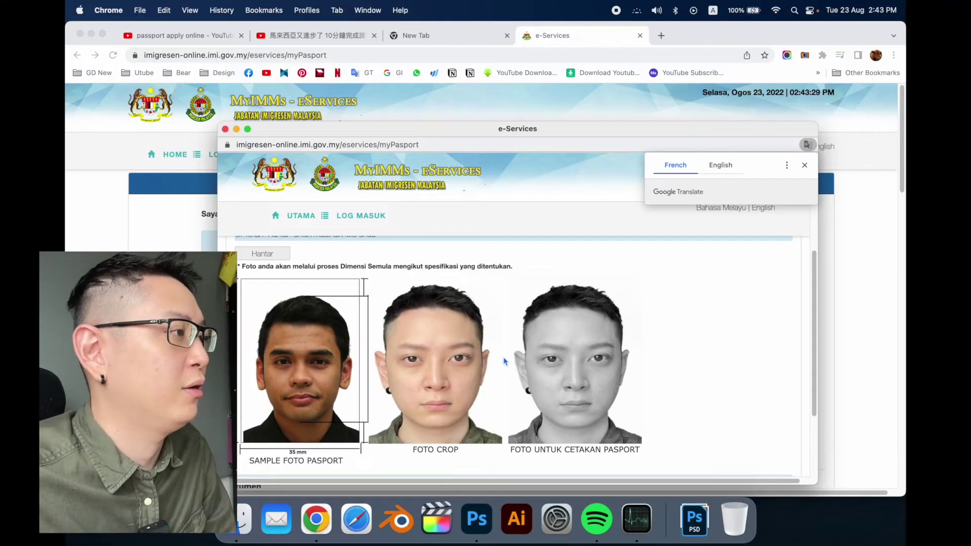
scroll(505, 361, down, 5)
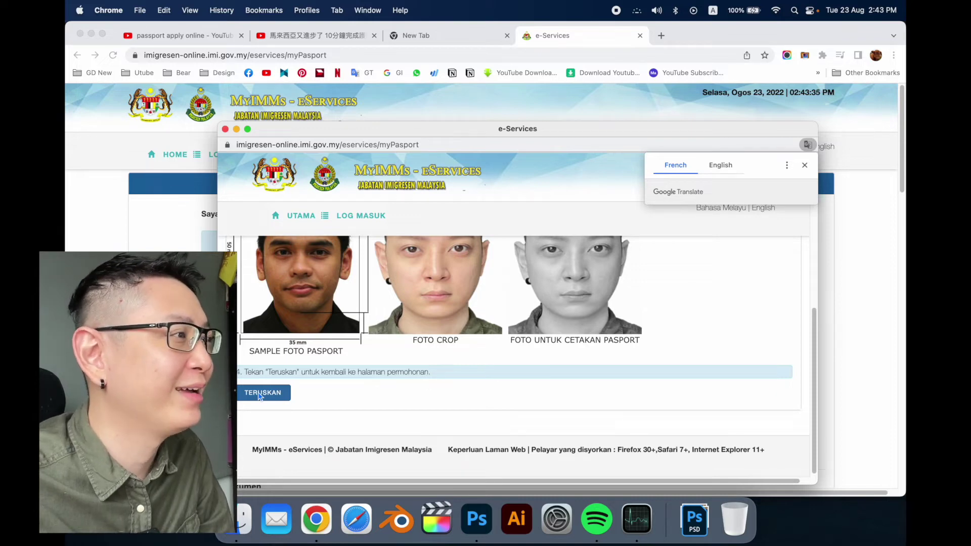
Step: Return to the application with the uploaded photo and scroll down to the declaration
click(260, 394)
scroll(496, 369, down, 4)
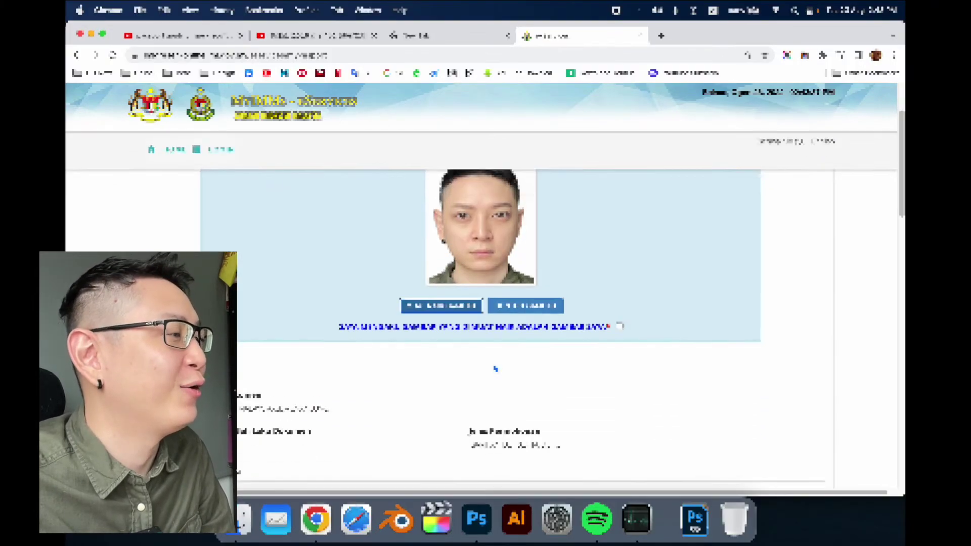
scroll(496, 369, down, 4)
scroll(491, 369, down, 3)
scroll(491, 370, down, 5)
scroll(491, 369, up, 4)
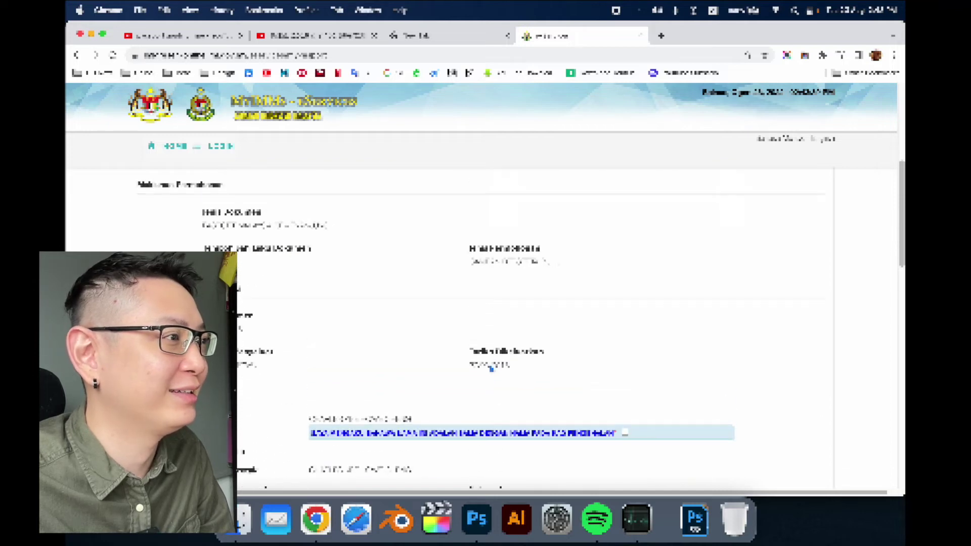
scroll(492, 368, down, 2)
scroll(492, 368, down, 1)
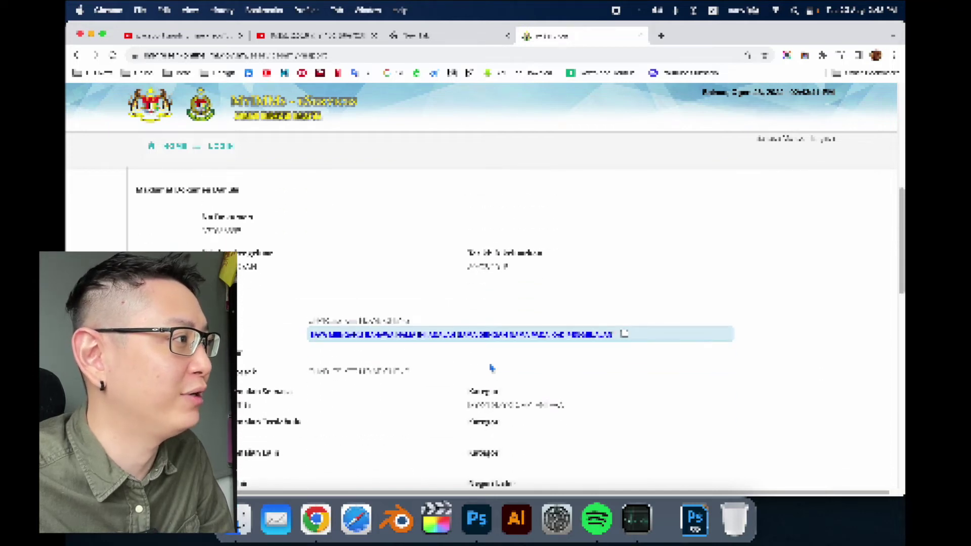
scroll(491, 368, down, 1)
scroll(488, 368, down, 1)
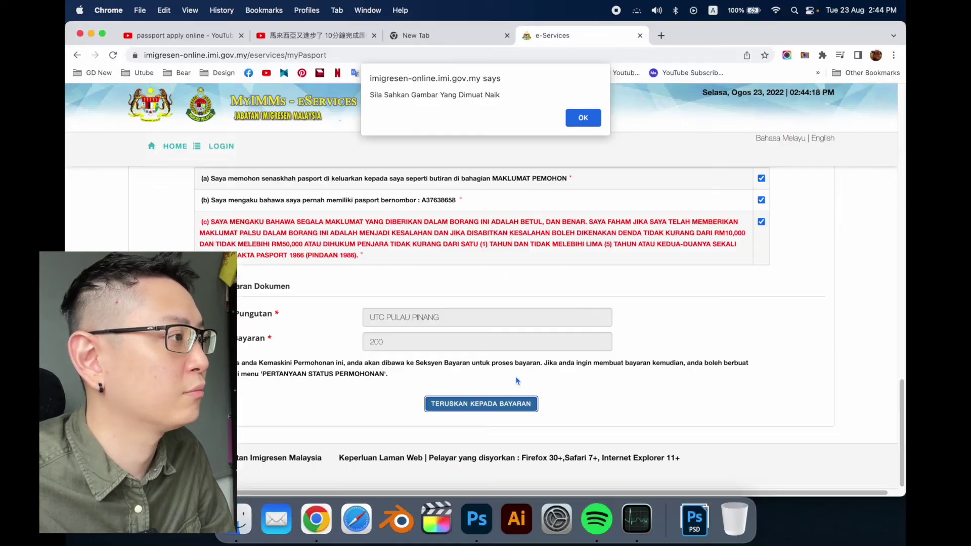
Step: Dismiss the photo reminder and tick SAYA MENGAKU GAMBAR to declare the photo as yours
click(583, 119)
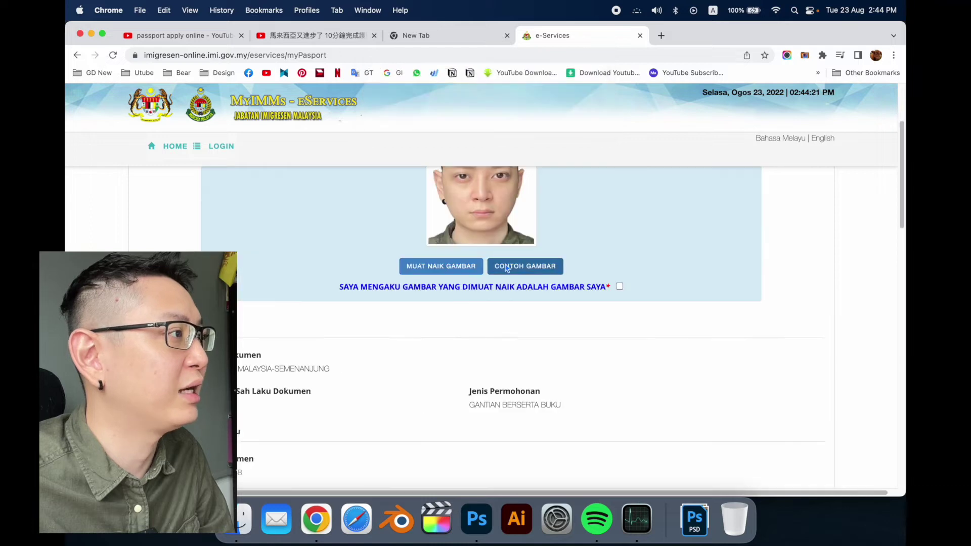
click(619, 333)
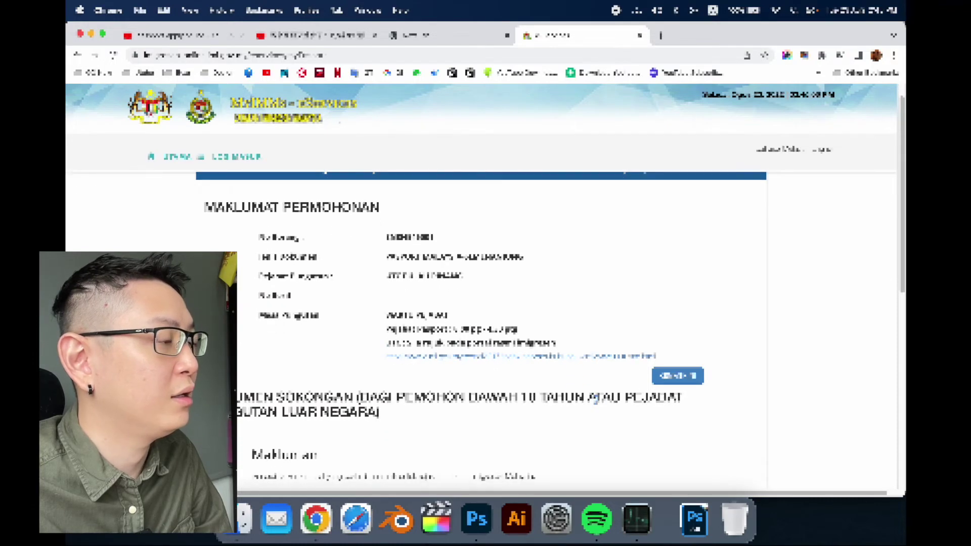
scroll(596, 402, down, 3)
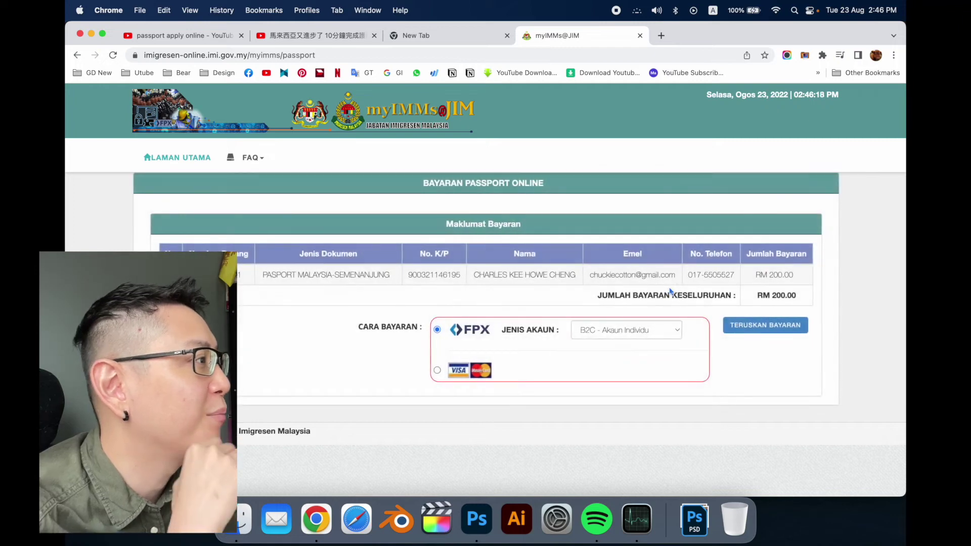
Step: Pay the RM 200.00 fee via FPX using the B2C - Akaun Individu account type
click(625, 334)
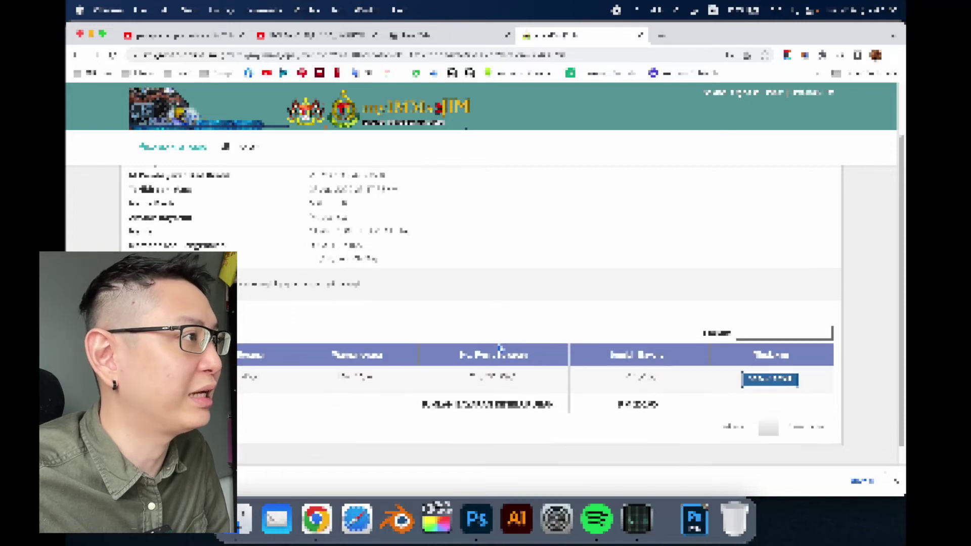
scroll(499, 348, up, 2)
scroll(497, 348, down, 3)
scroll(496, 348, up, 3)
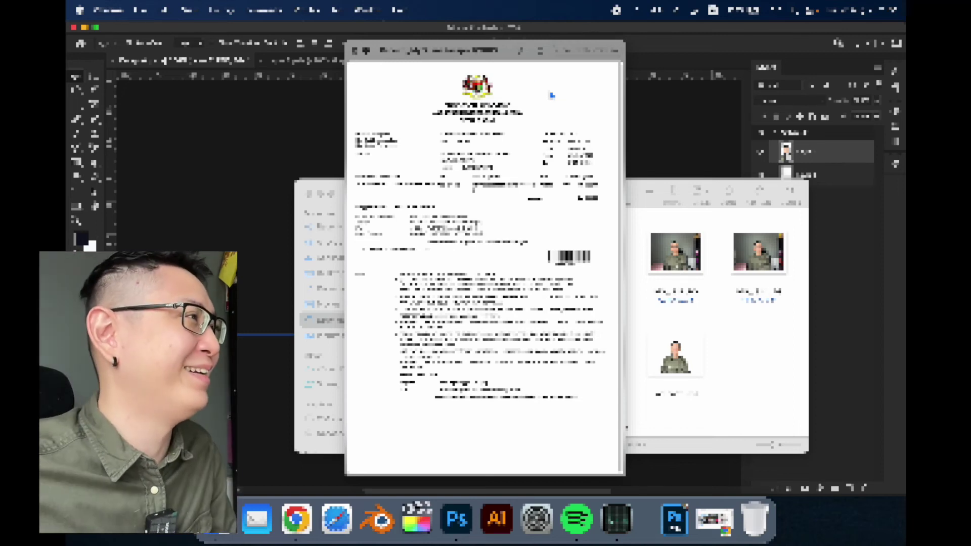
Step: Close the receipt's Quick Look preview to return to Finder's Downloads folder
key(space)
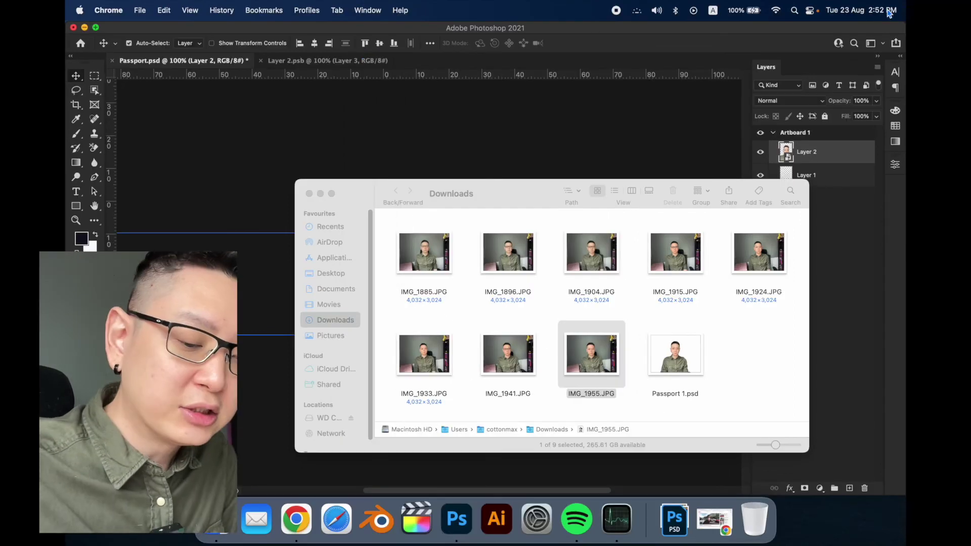